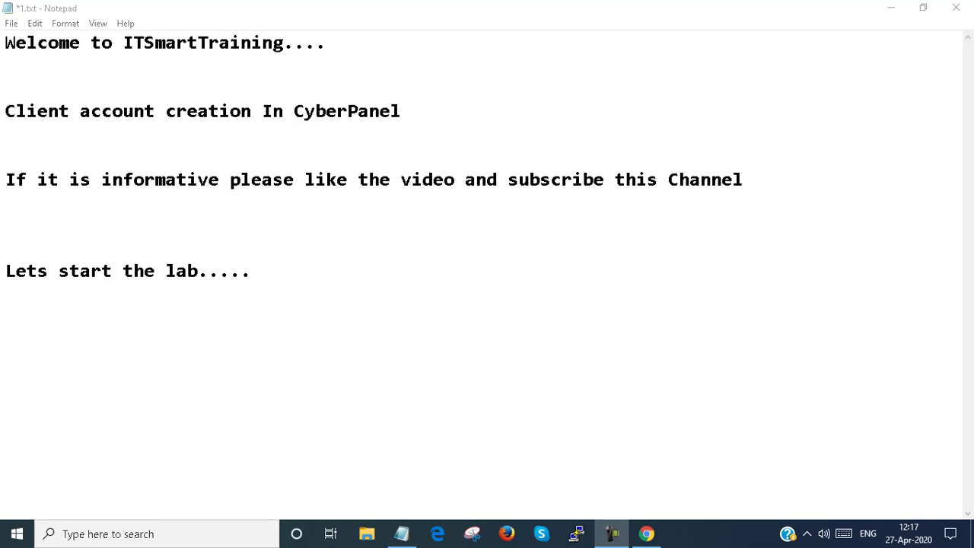
# Step: Switch from the Notepad notes to the browser showing the CyberPanel login page at 10.10.10.21:8090
pyautogui.click(646, 534)
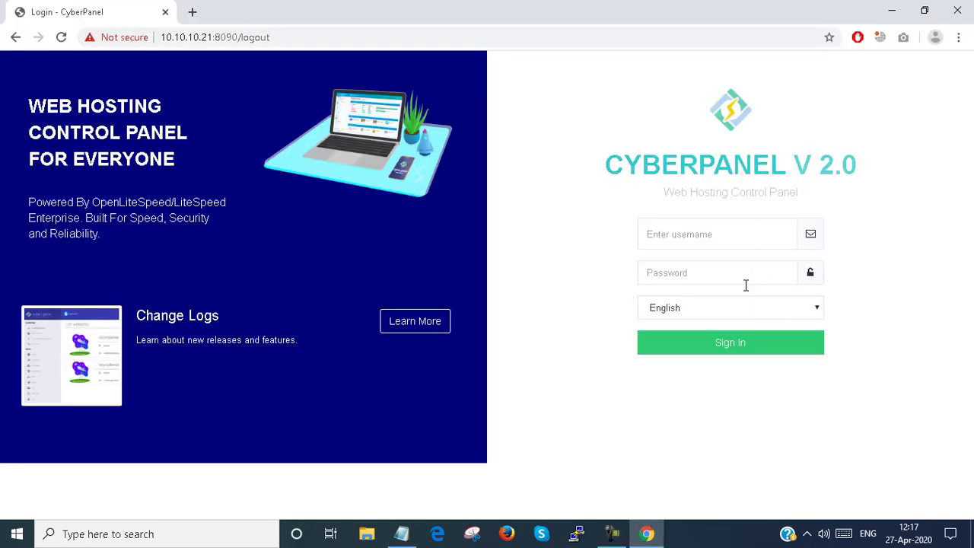
# Step: Log in to CyberPanel with the administrator username and password
pyautogui.click(720, 236)
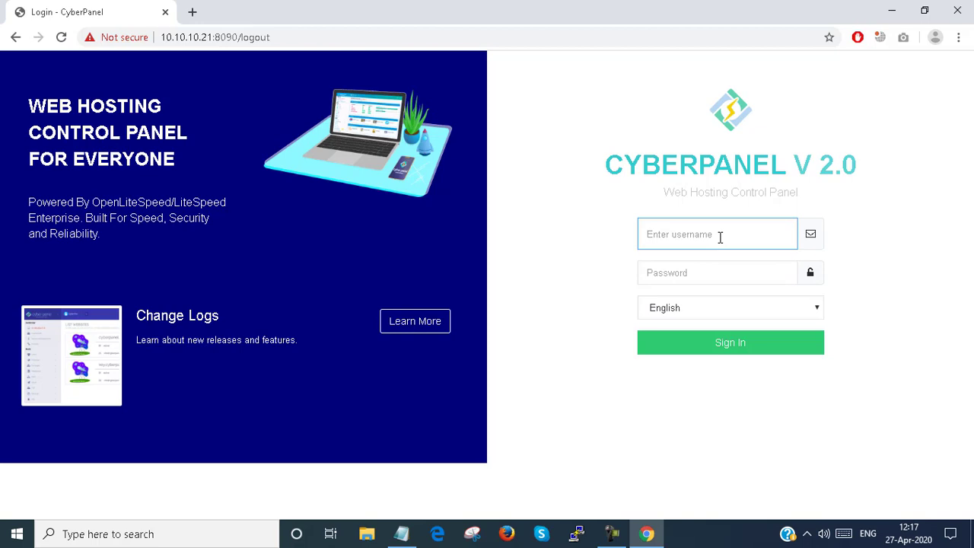
pyautogui.write('admin')
pyautogui.press('Tab')
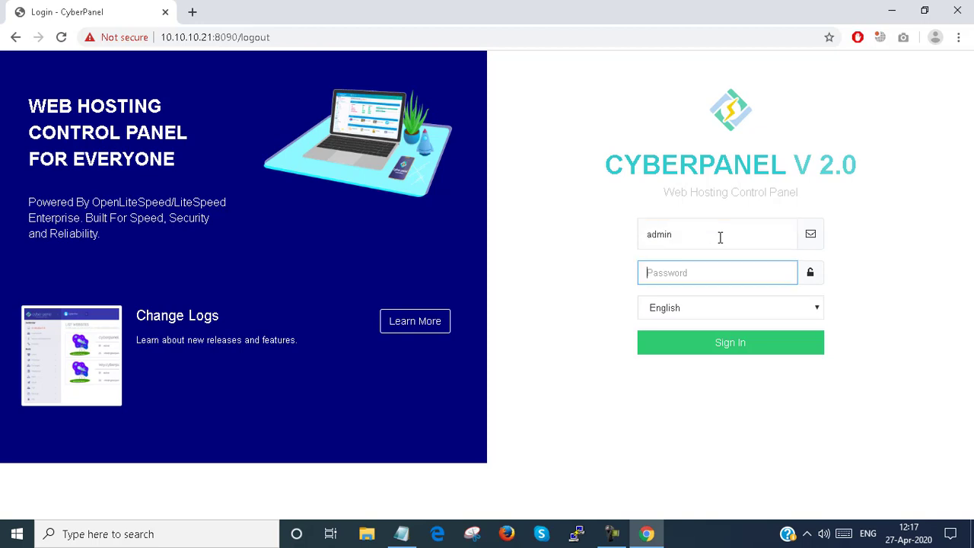
pyautogui.write('••••••••')
pyautogui.press('Return')
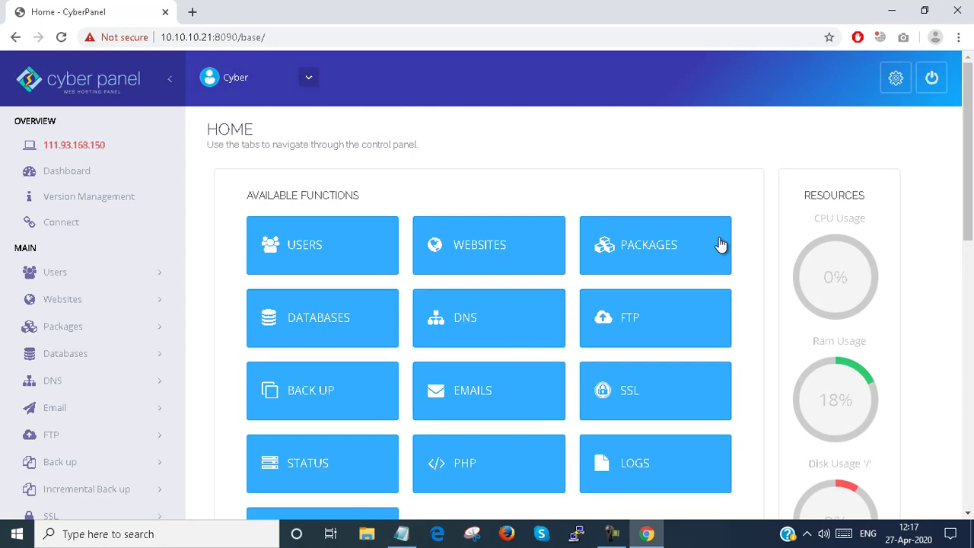
# Step: Go to the USERS functions and open the Create New User form
pyautogui.scroll(-1, 759, 180)
pyautogui.scroll(-2, 457, 164)
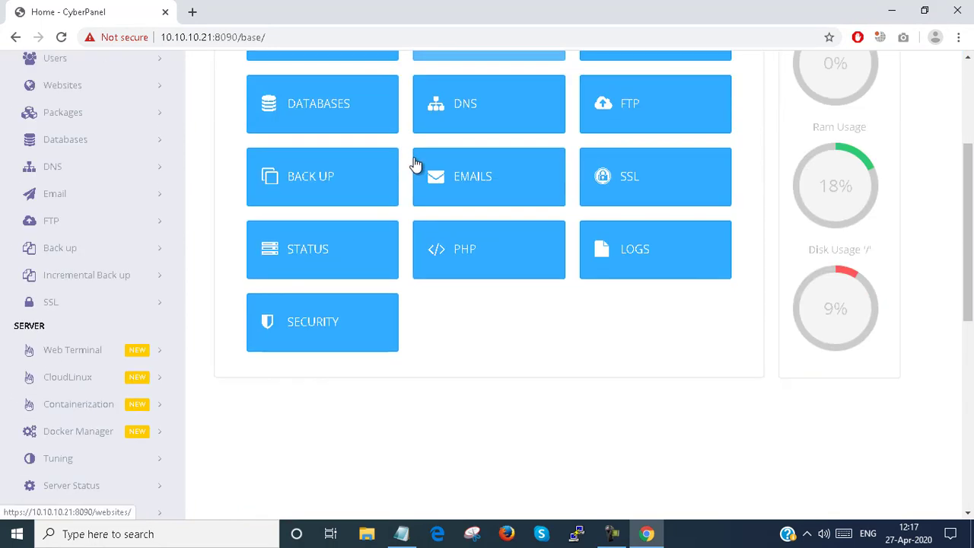
pyautogui.scroll(1, 413, 163)
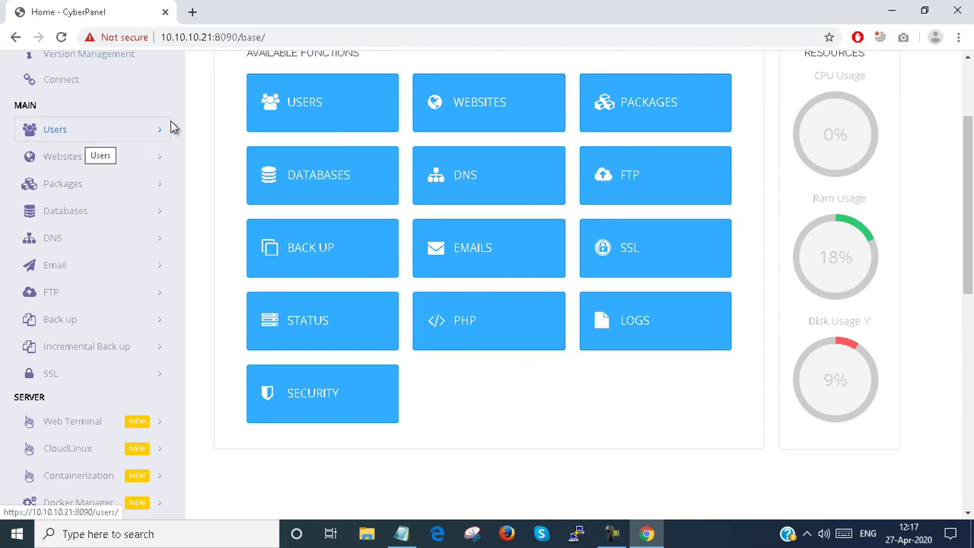
pyautogui.click(299, 107)
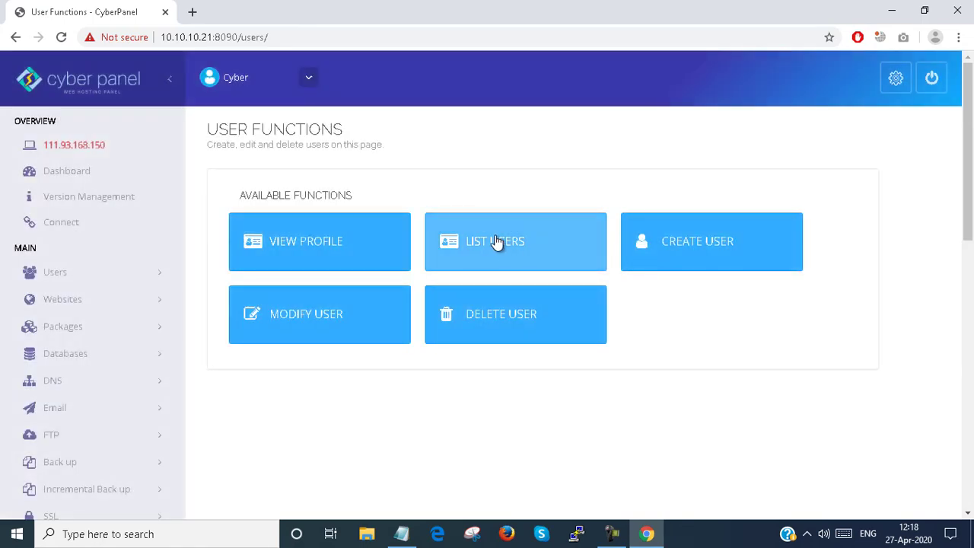
pyautogui.click(712, 245)
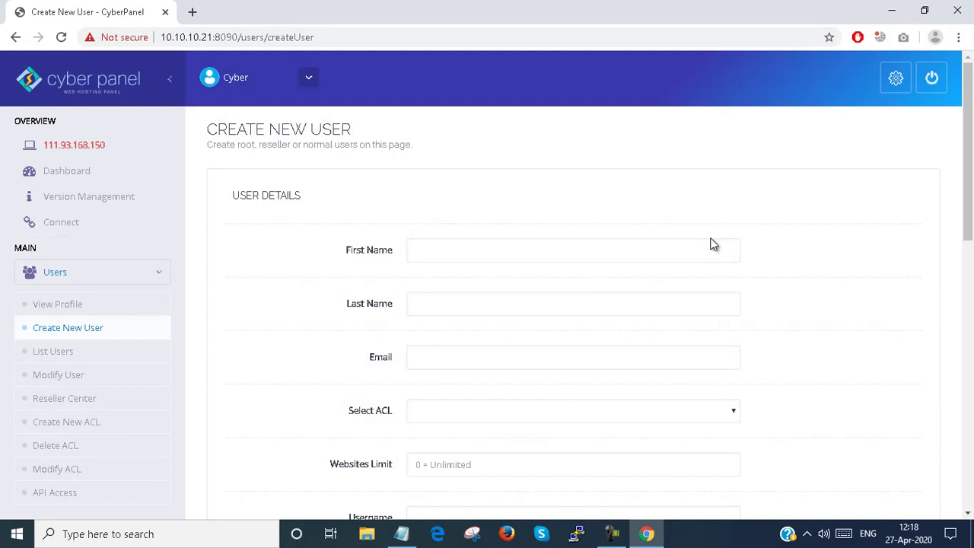
# Step: Fill in the First Name and Email fields with the new user's first name and e-mail address
pyautogui.click(527, 246)
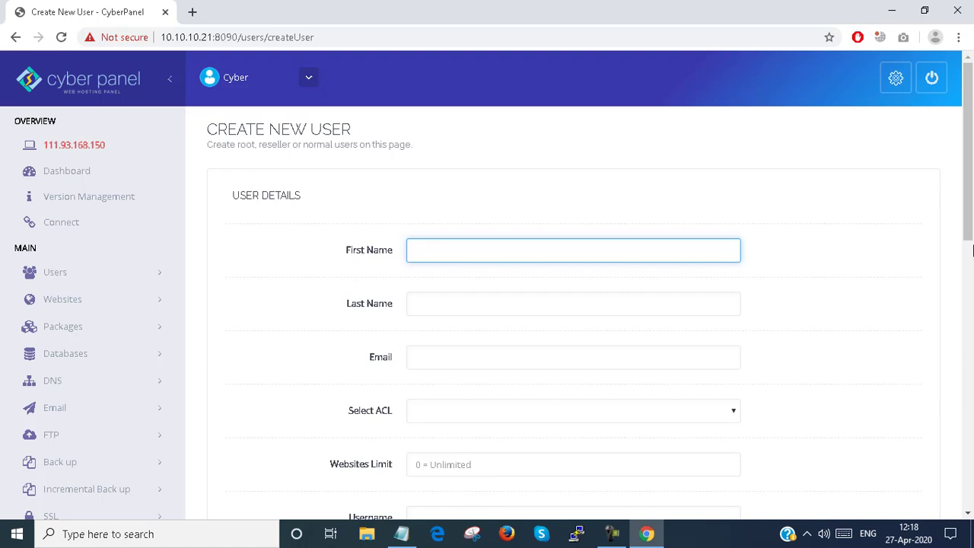
pyautogui.write('SH')
pyautogui.press('BackSpace')
pyautogui.write('test')
pyautogui.press('Tab')
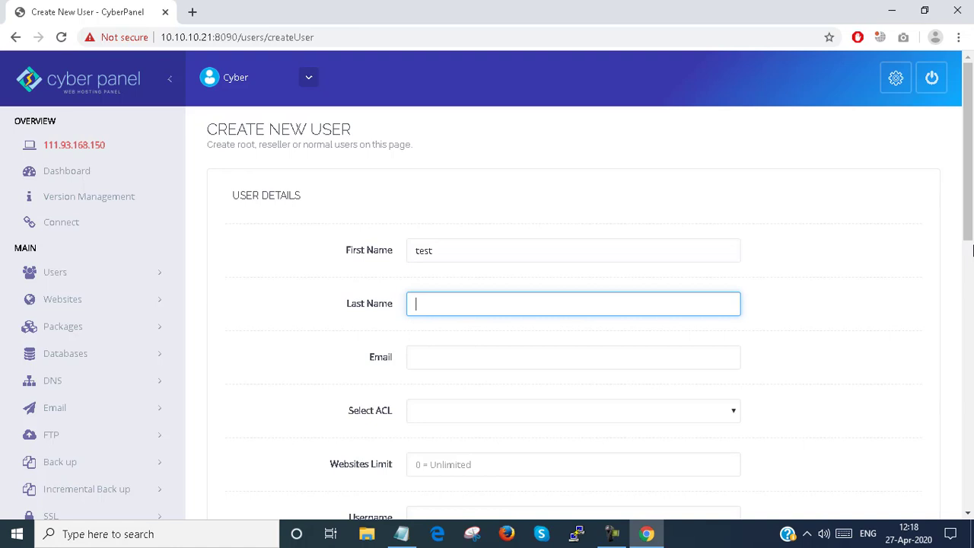
pyautogui.doubleClick(451, 247)
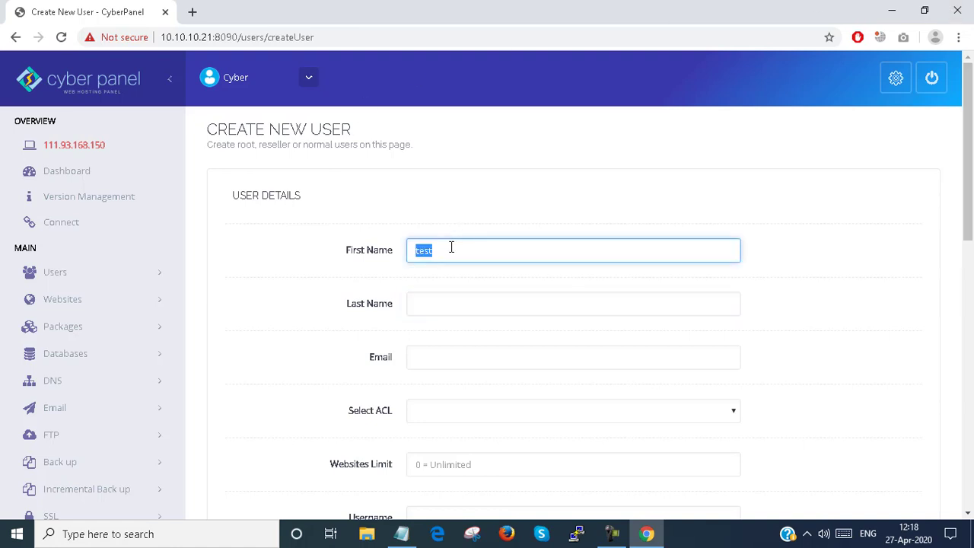
pyautogui.write('smartlab')
pyautogui.press('Tab')
pyautogui.press('Tab')
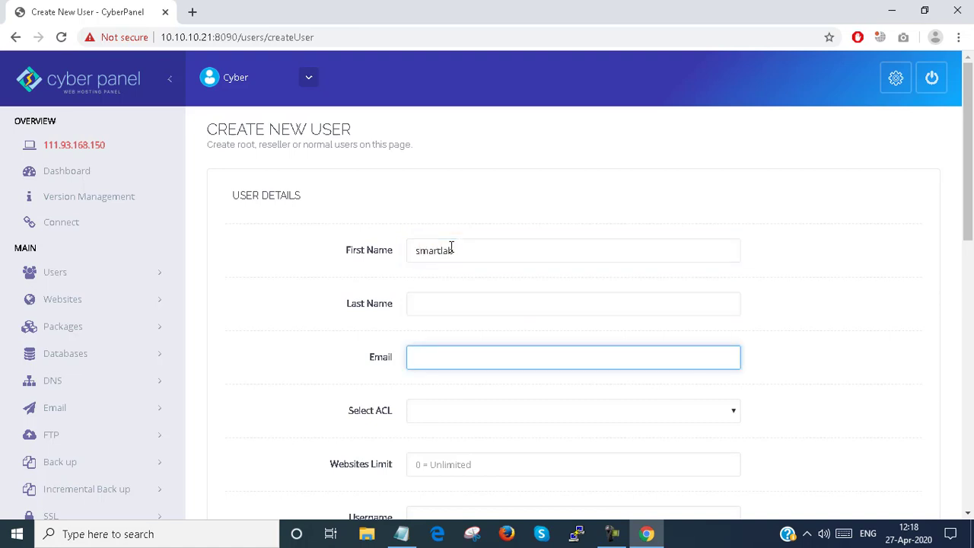
pyautogui.write('s')
pyautogui.press('BackSpace')
pyautogui.write('test@smartlab.com')
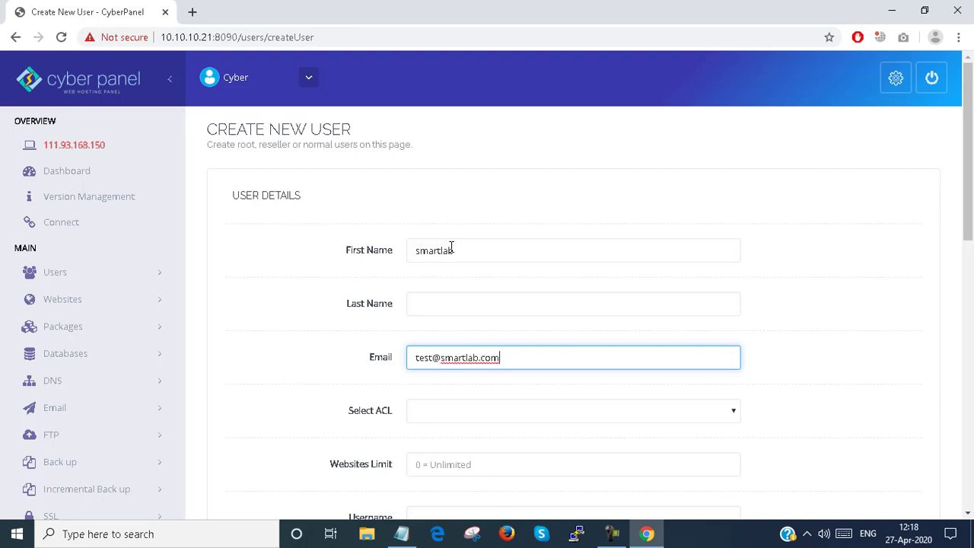
# Step: Set Select ACL to 'user' and raise the Websites Limit to 2
pyautogui.scroll(-2, 456, 242)
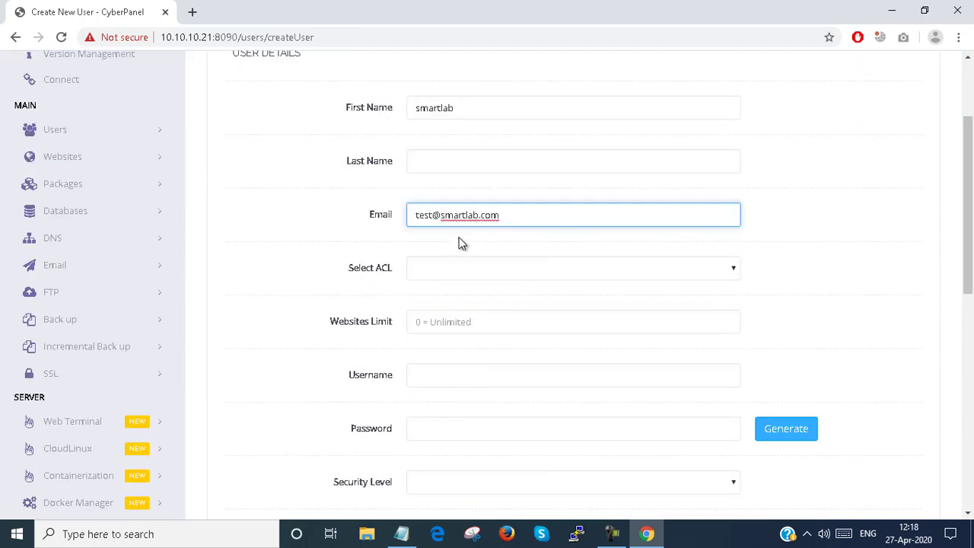
pyautogui.click(584, 271)
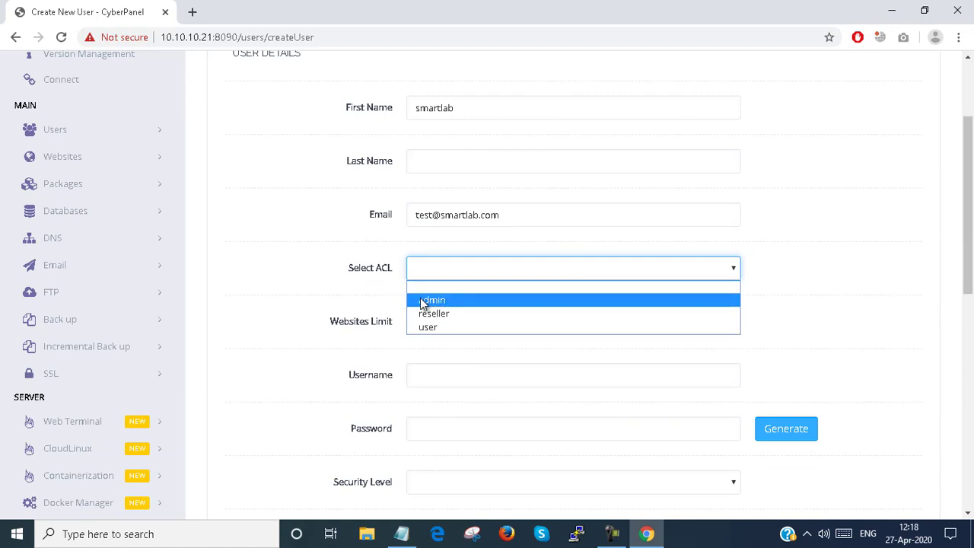
pyautogui.click(445, 329)
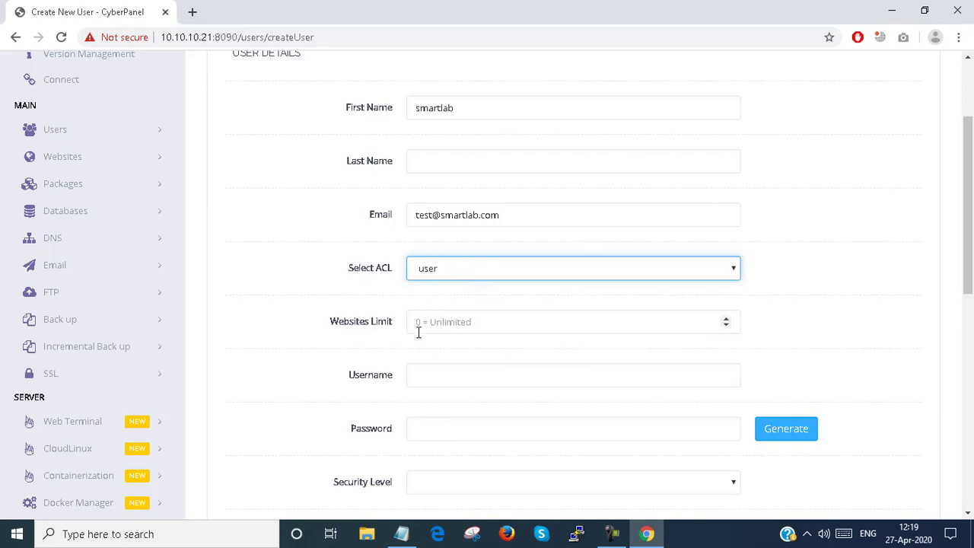
pyautogui.click(727, 319)
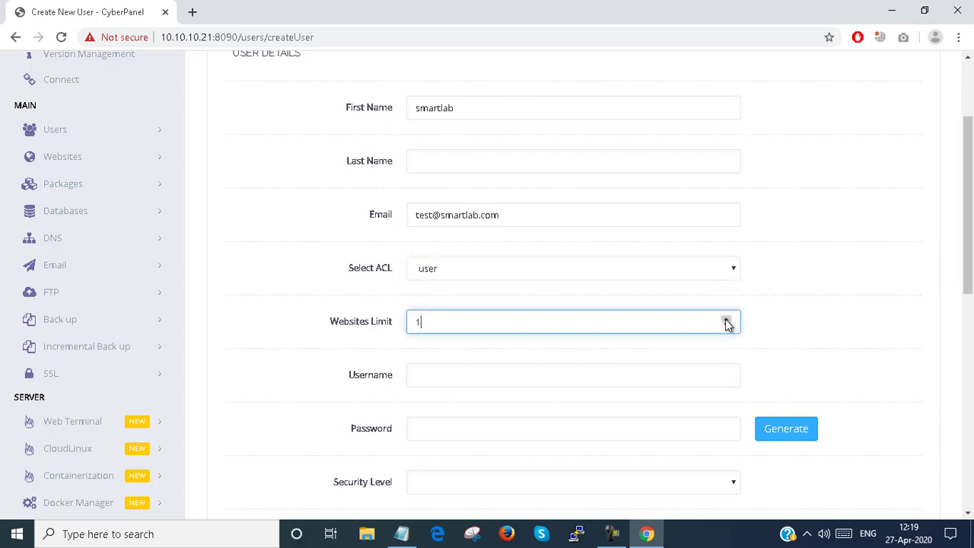
pyautogui.click(727, 319)
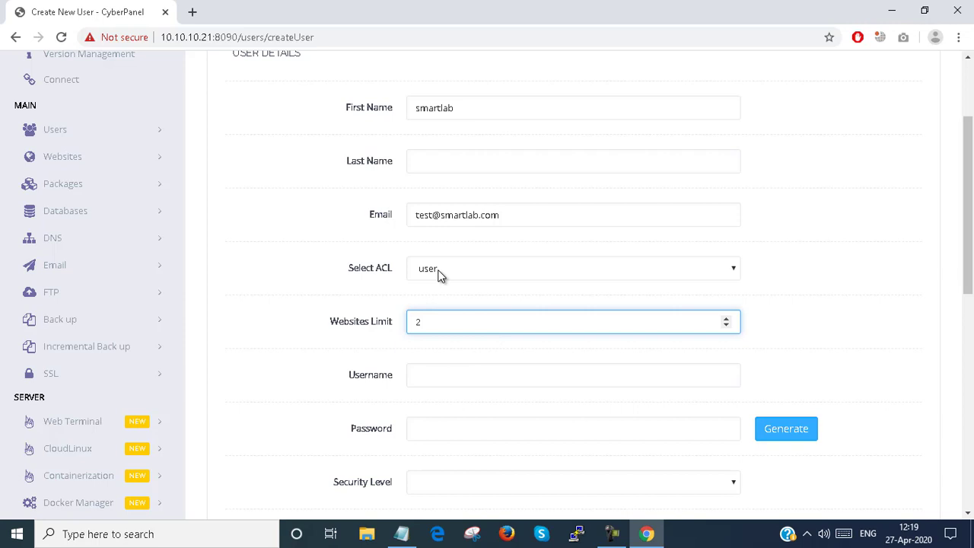
pyautogui.scroll(-2, 439, 275)
# Step: Fill in the new account's username and password
pyautogui.click(432, 236)
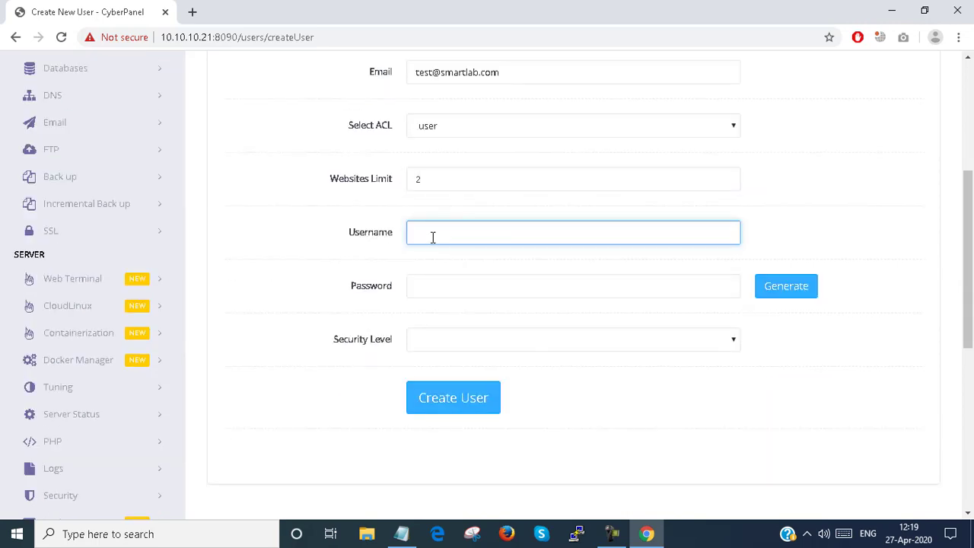
pyautogui.write('client')
pyautogui.press('Tab')
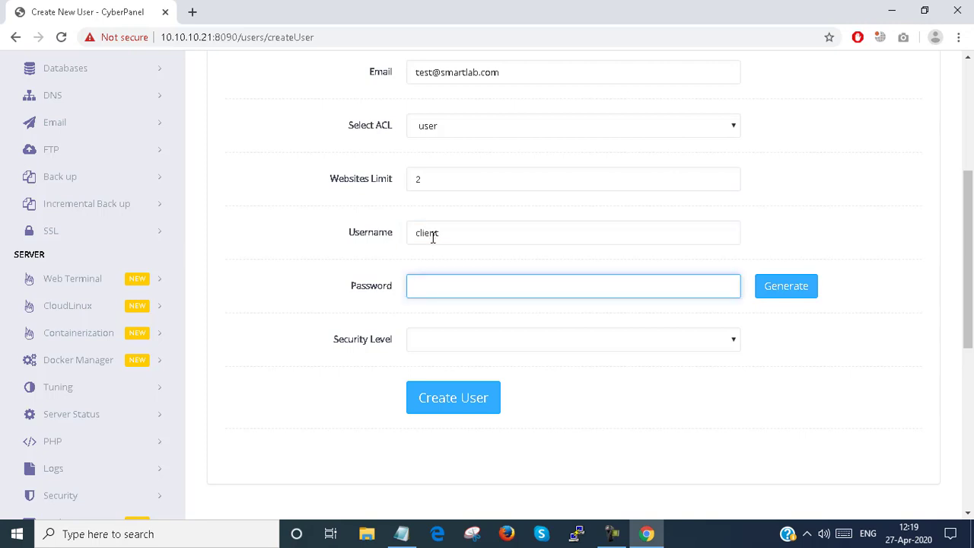
pyautogui.click(514, 238)
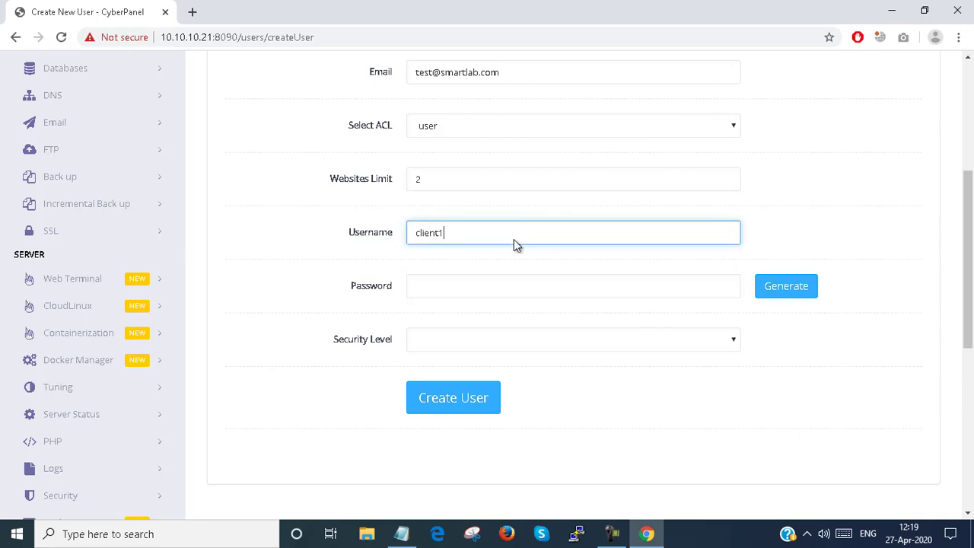
pyautogui.click(488, 285)
pyautogui.write('12345678')
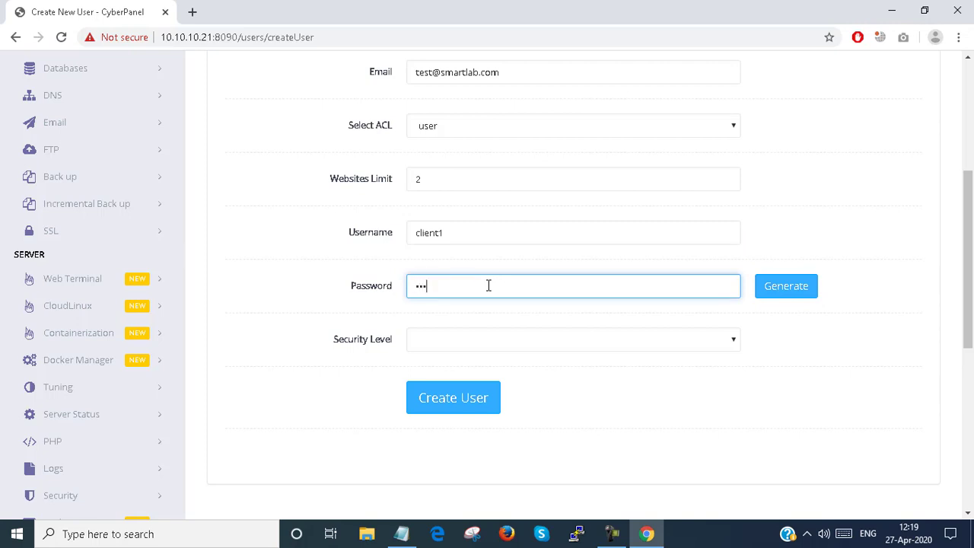
pyautogui.press('Tab')
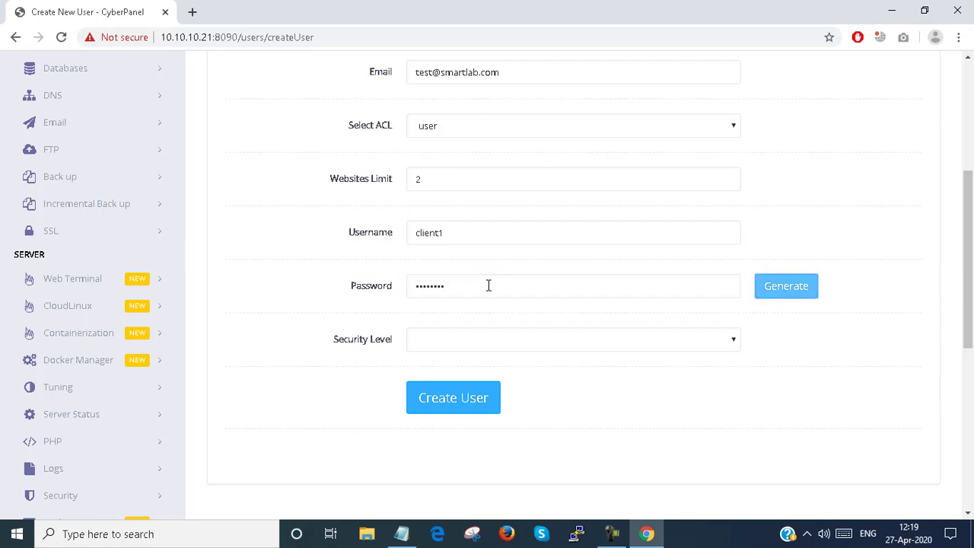
pyautogui.press('Tab')
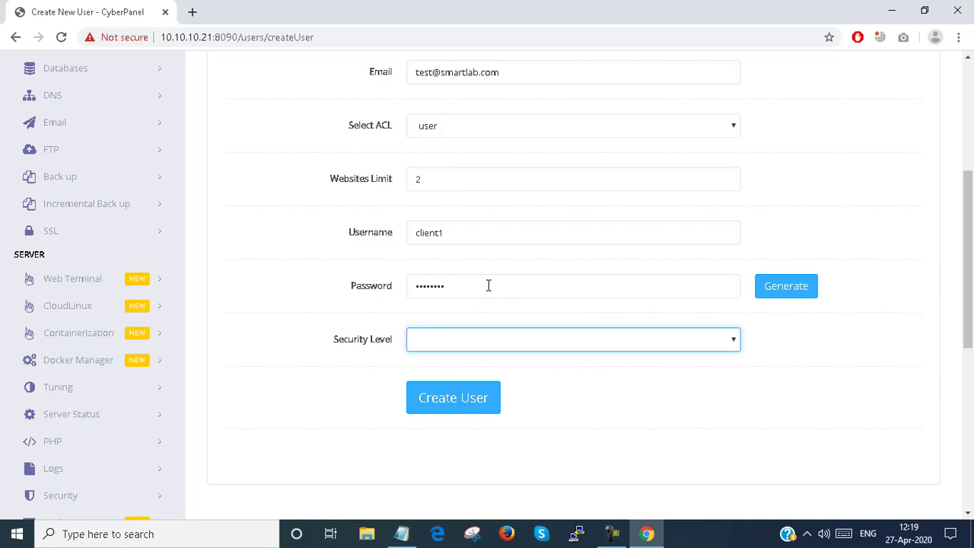
# Step: Choose LOW security level and submit; the form errors on missing 'lastName'
pyautogui.click(478, 342)
pyautogui.click(479, 340)
pyautogui.click(479, 341)
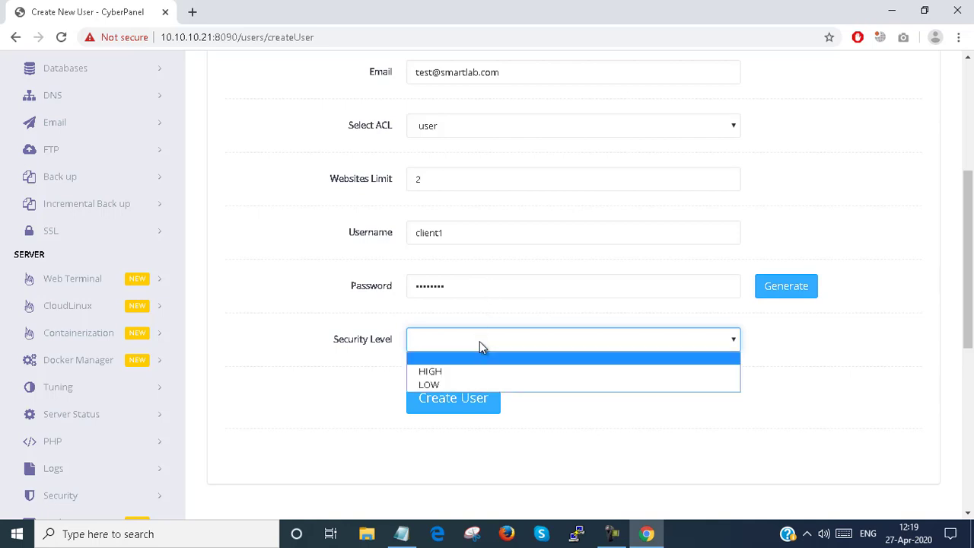
pyautogui.click(454, 385)
pyautogui.click(451, 402)
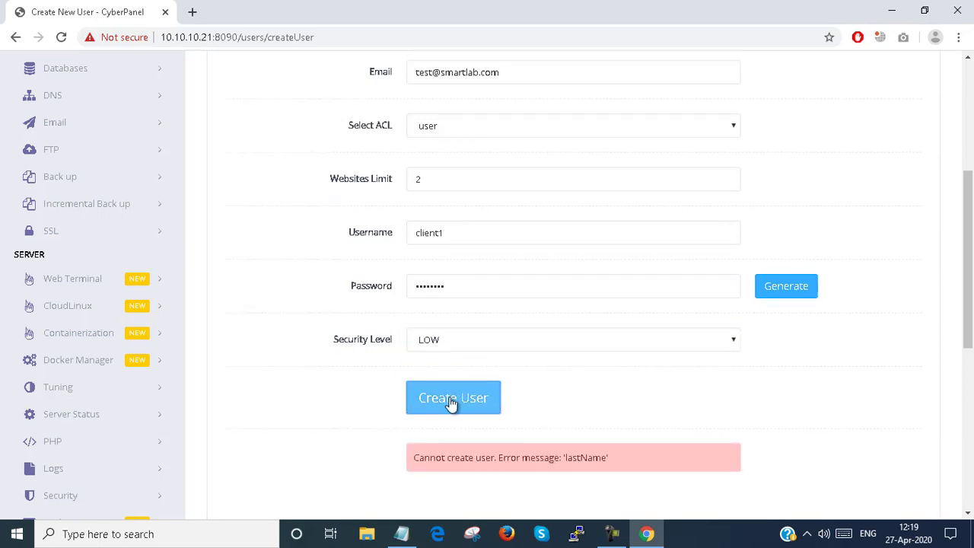
# Step: Fill in the missing Last Name and resubmit so the user is created successfully
pyautogui.scroll(4, 480, 446)
pyautogui.click(447, 309)
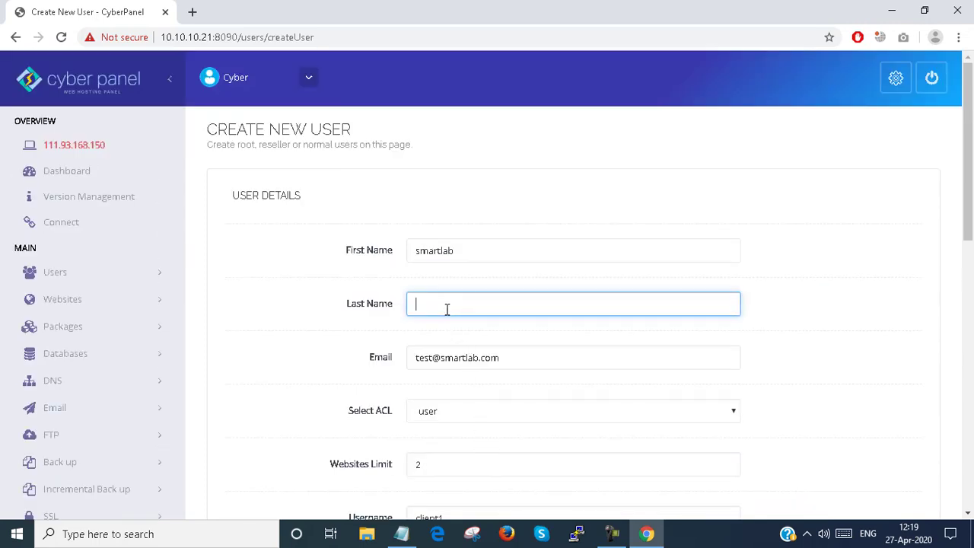
pyautogui.write('it')
pyautogui.scroll(-9, 387, 380)
pyautogui.scroll(4, 509, 146)
pyautogui.click(429, 251)
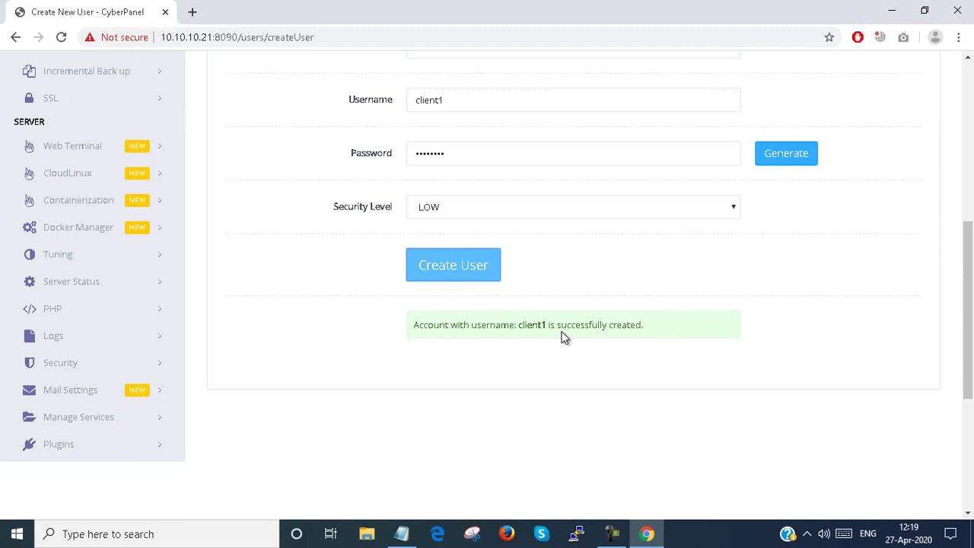
pyautogui.scroll(4, 563, 337)
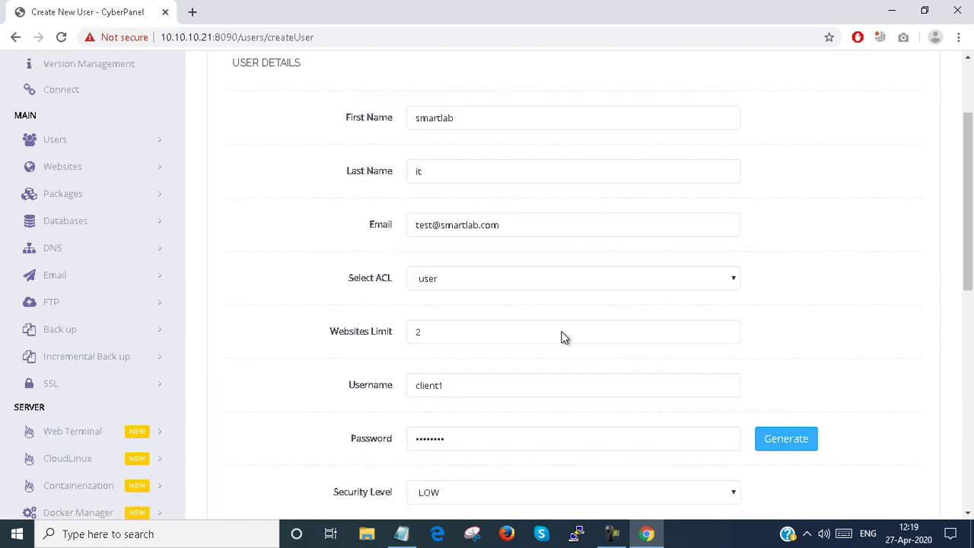
# Step: Open Users > View Profile to show the admin's Account Details page
pyautogui.click(73, 150)
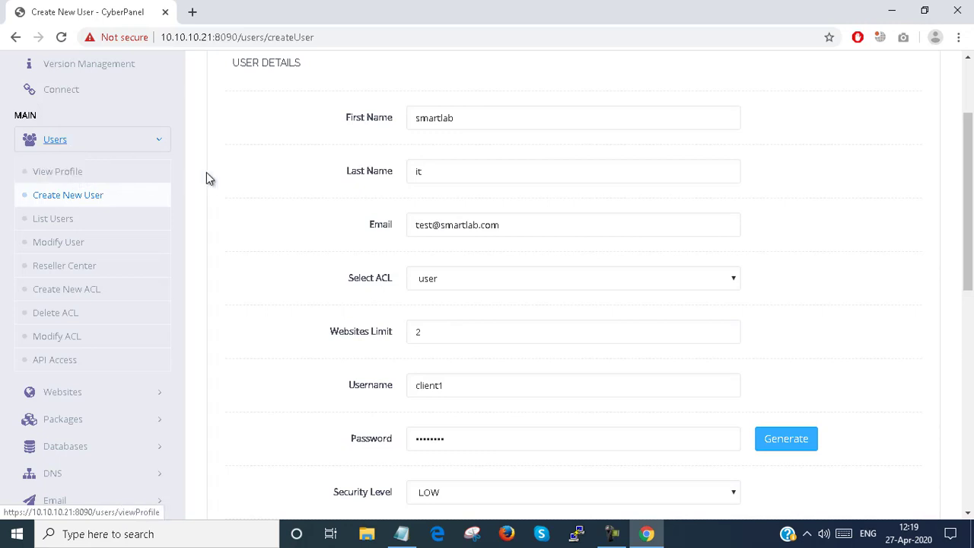
pyautogui.scroll(2, 210, 176)
pyautogui.click(309, 79)
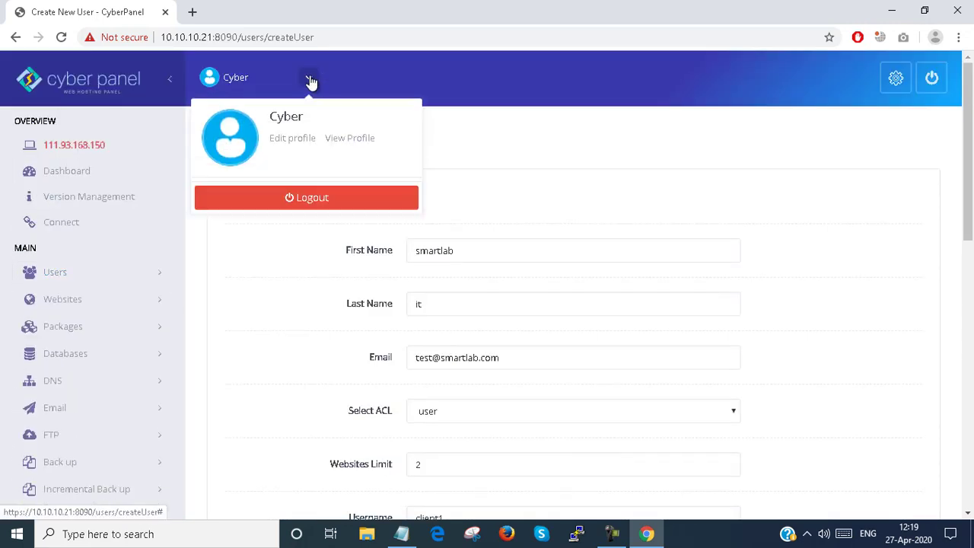
pyautogui.click(69, 272)
pyautogui.click(83, 304)
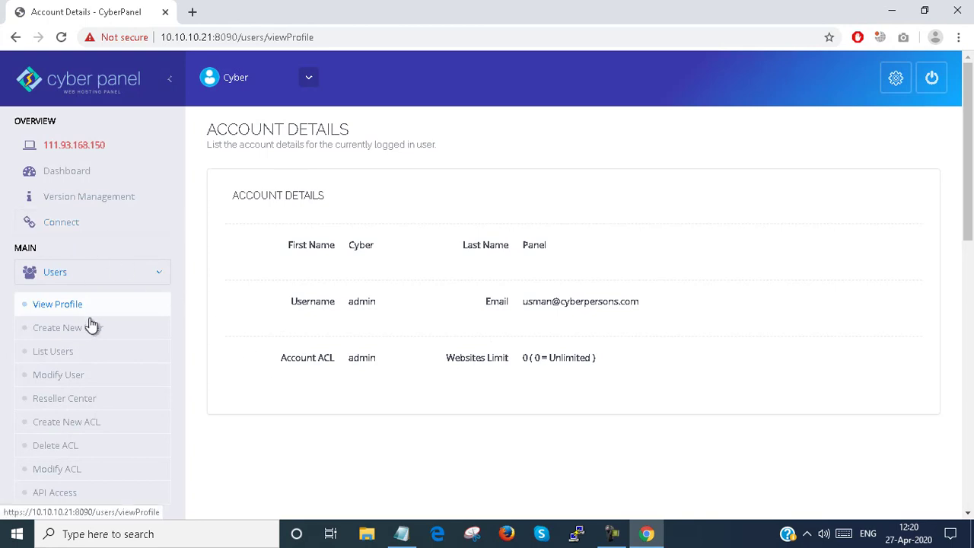
# Step: Open Users > List Users, showing test and client1 each with a 2-website limit
pyautogui.click(89, 352)
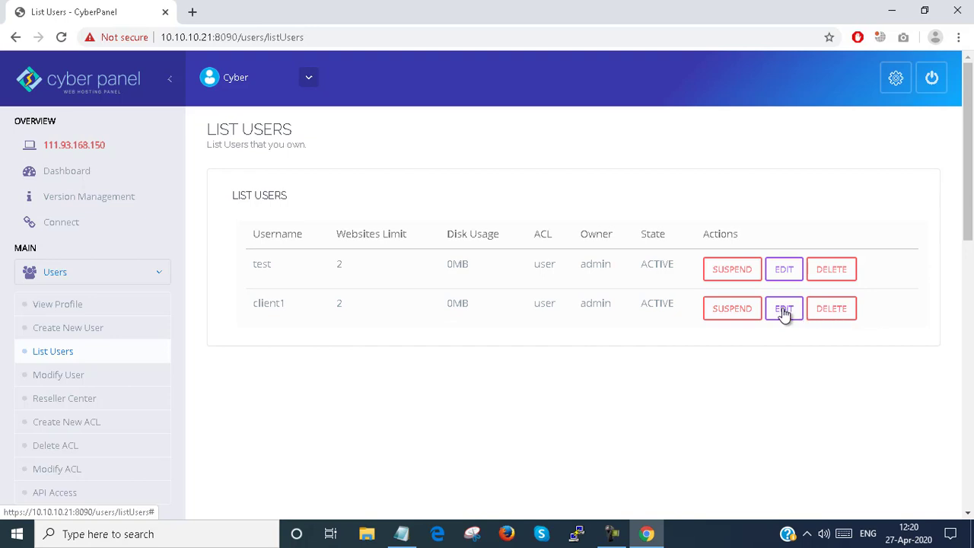
# Step: Open Modify User and pick client1 in the Select Account dropdown
pyautogui.click(101, 377)
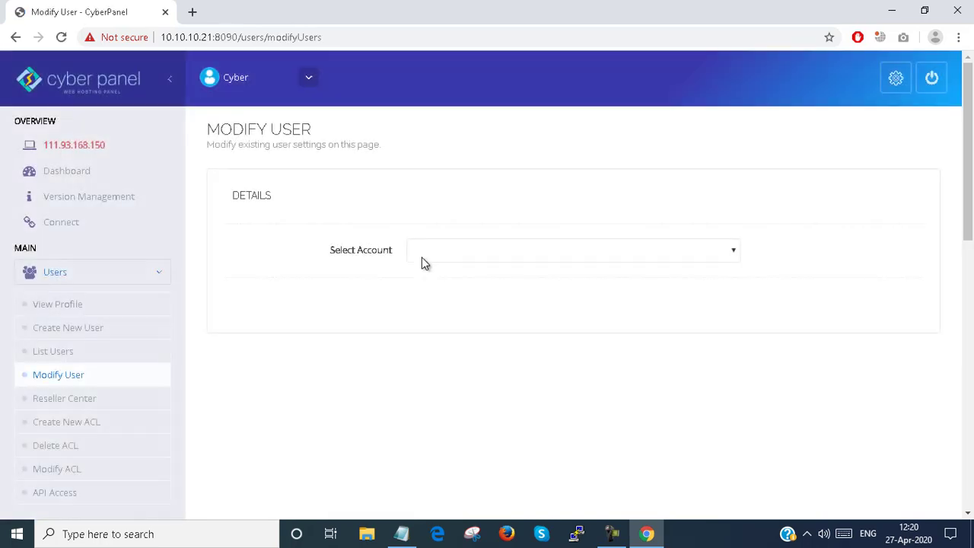
pyautogui.click(438, 253)
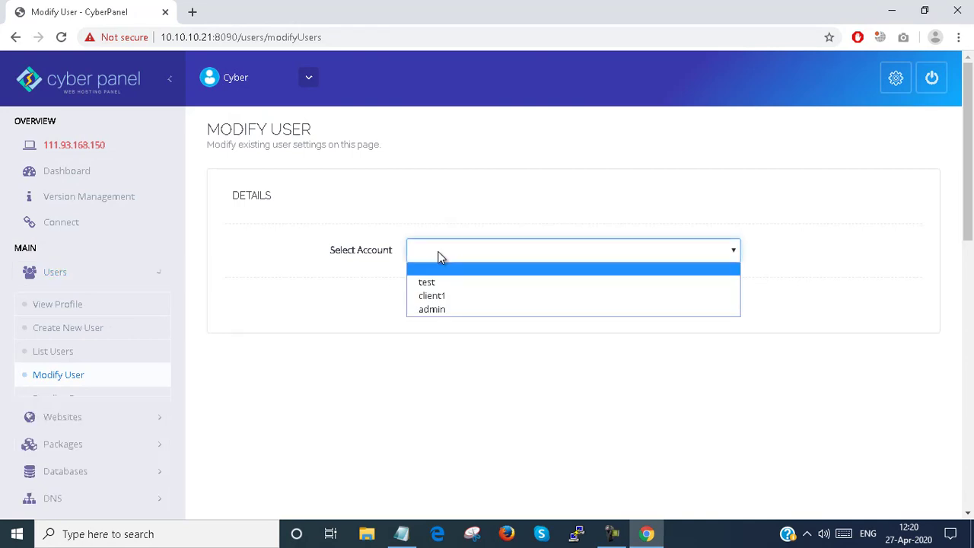
pyautogui.click(439, 296)
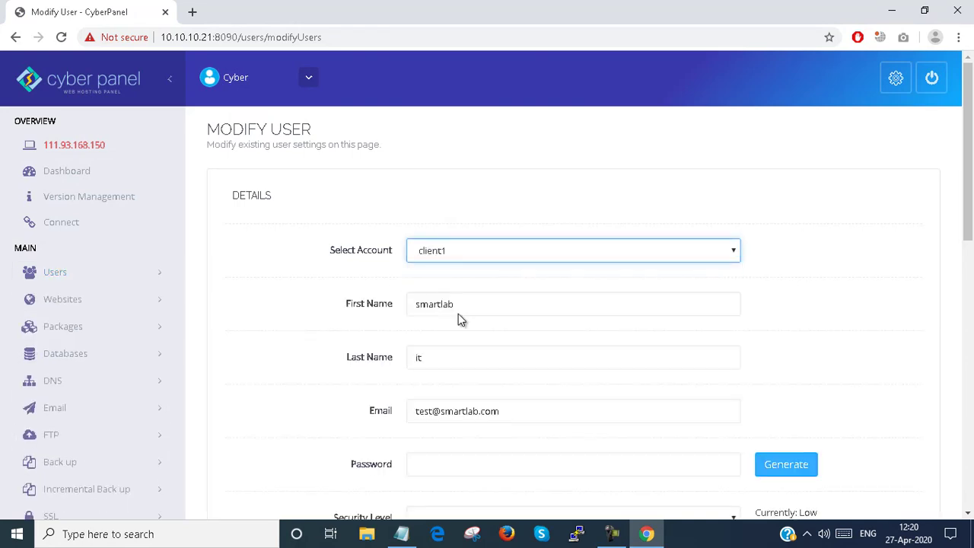
pyautogui.scroll(-4, 458, 320)
pyautogui.scroll(4, 458, 320)
# Step: Open the admin's Account Details page via Dashboard, Users, then View Profile
pyautogui.click(70, 175)
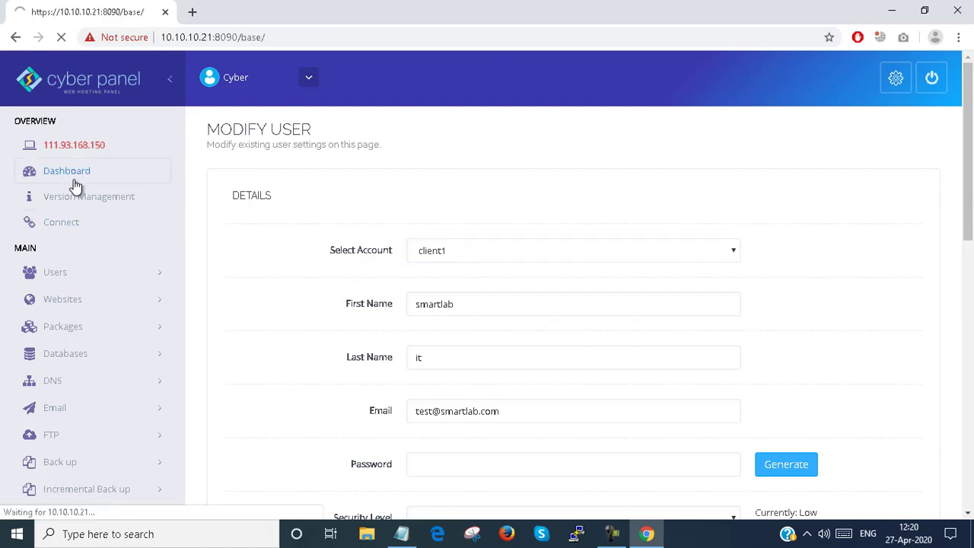
pyautogui.scroll(-1, 316, 240)
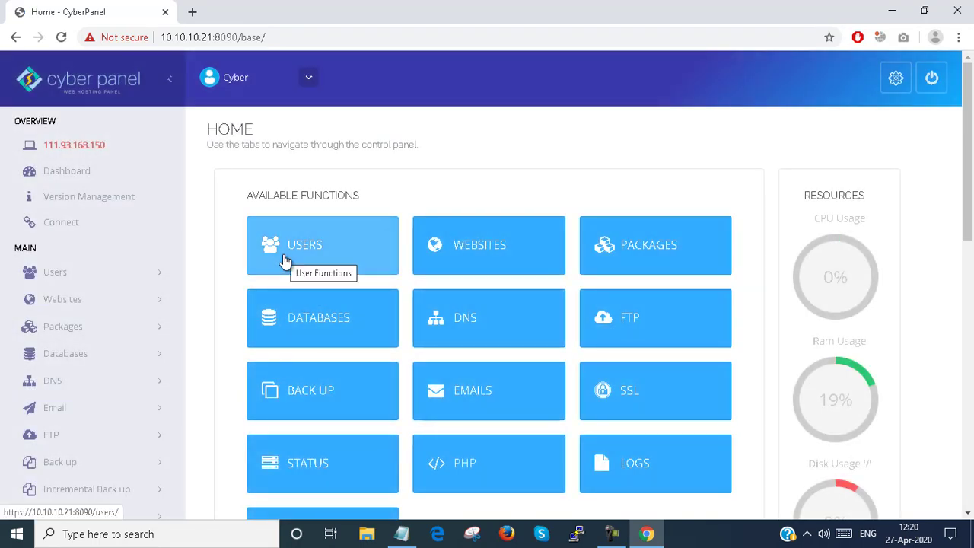
pyautogui.click(284, 261)
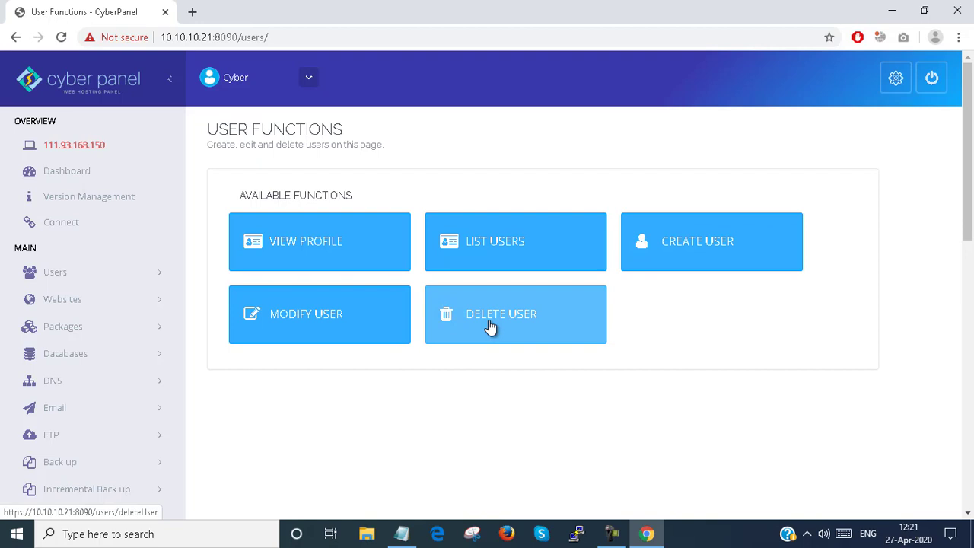
pyautogui.click(303, 257)
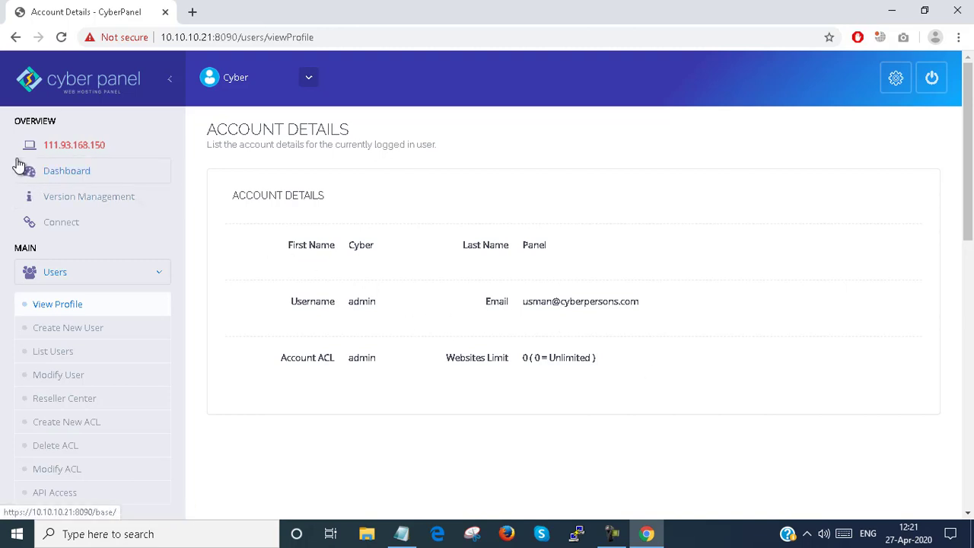
# Step: Go back a page, then return to the CyberPanel home dashboard
pyautogui.click(15, 38)
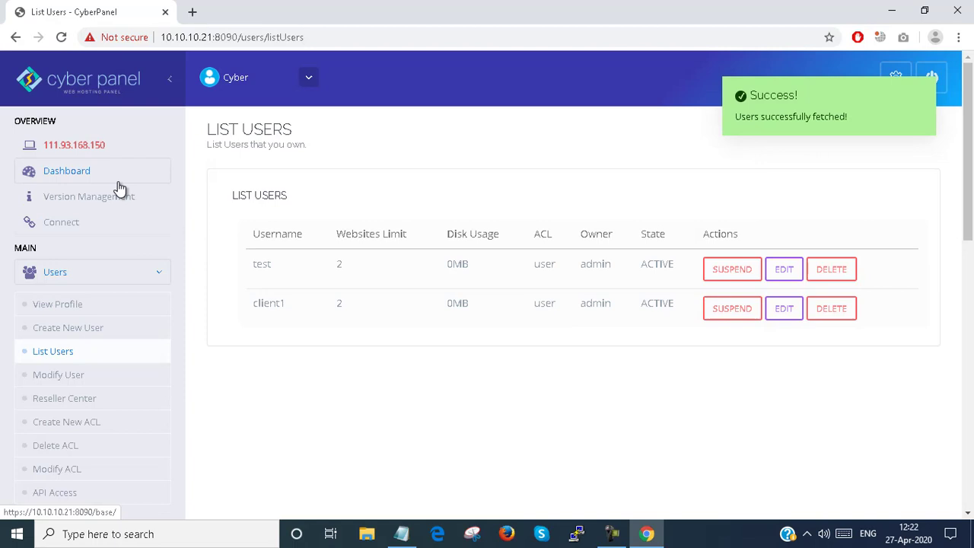
pyautogui.click(88, 181)
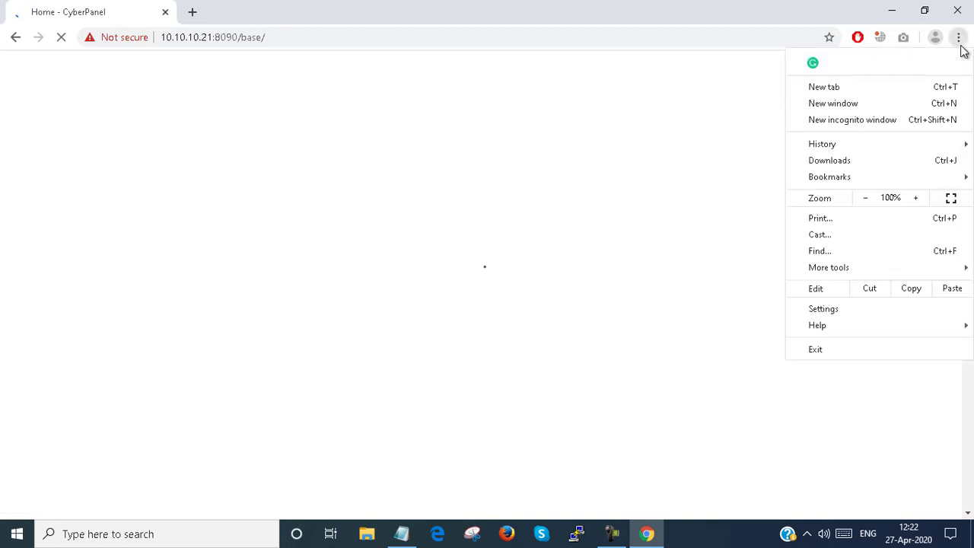
# Step: Load 10.10.10.21:8090 in a new incognito window and bring that window forward
pyautogui.click(837, 119)
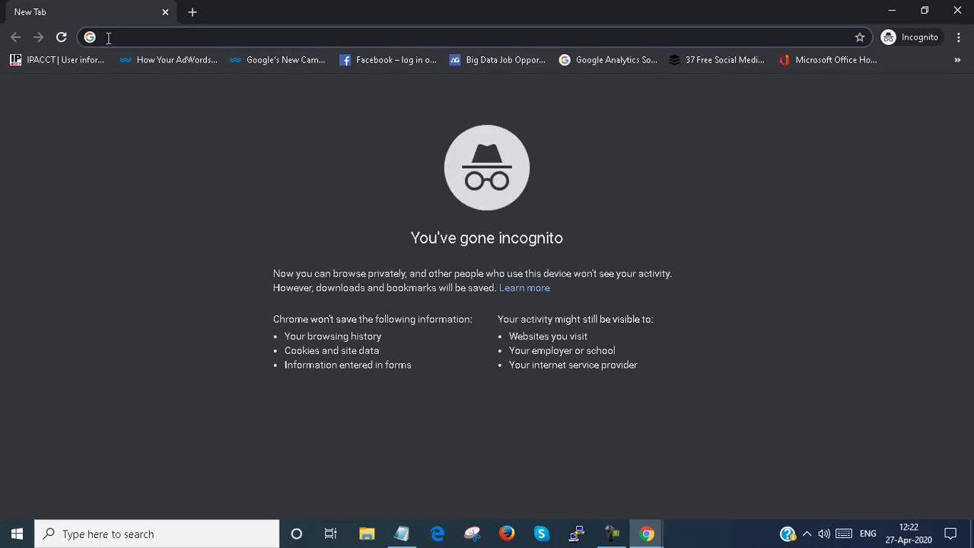
pyautogui.write('10.10.10.')
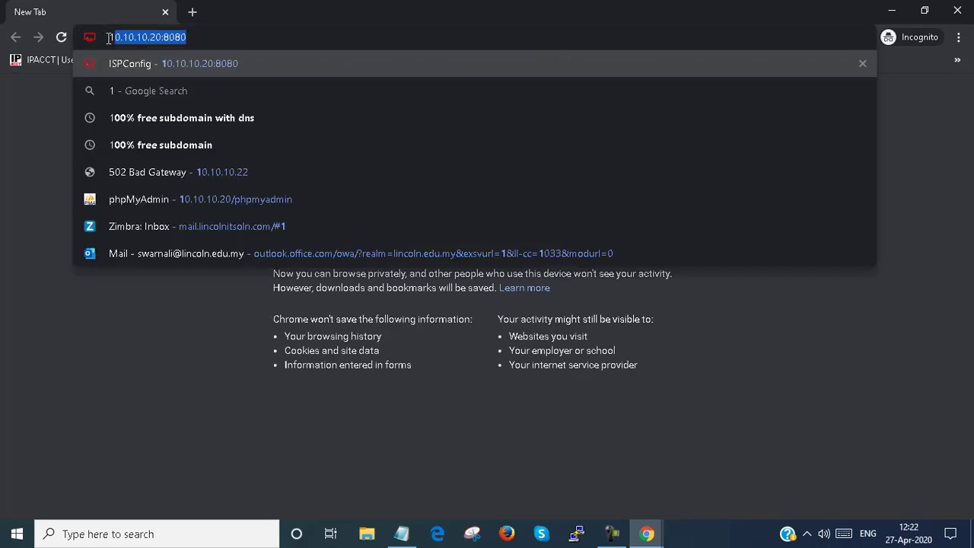
pyautogui.write('21')
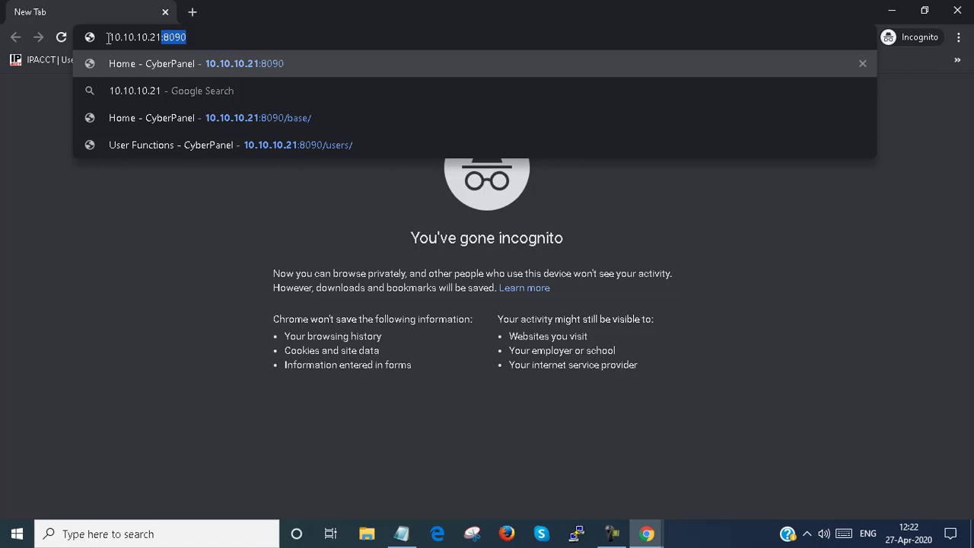
pyautogui.write(':8090')
pyautogui.press('Return')
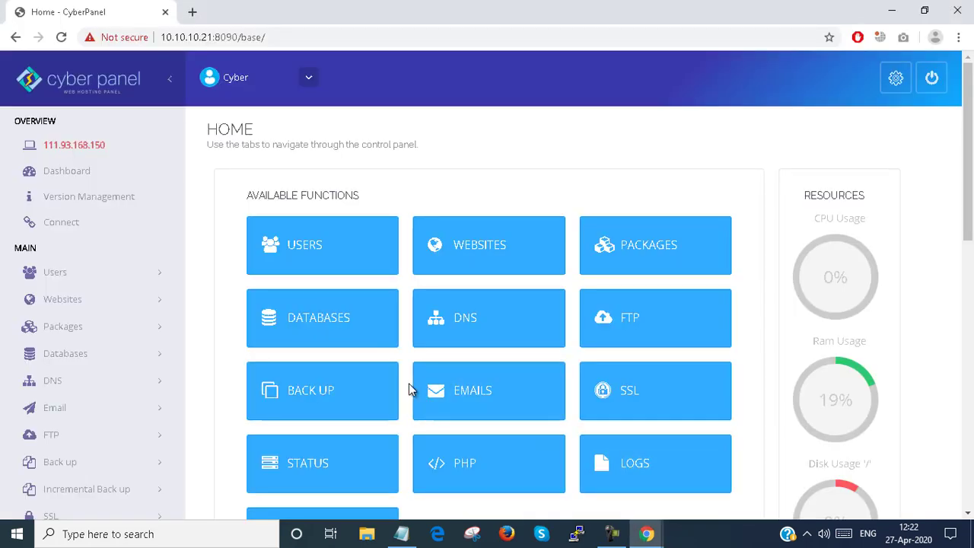
pyautogui.click(329, 267)
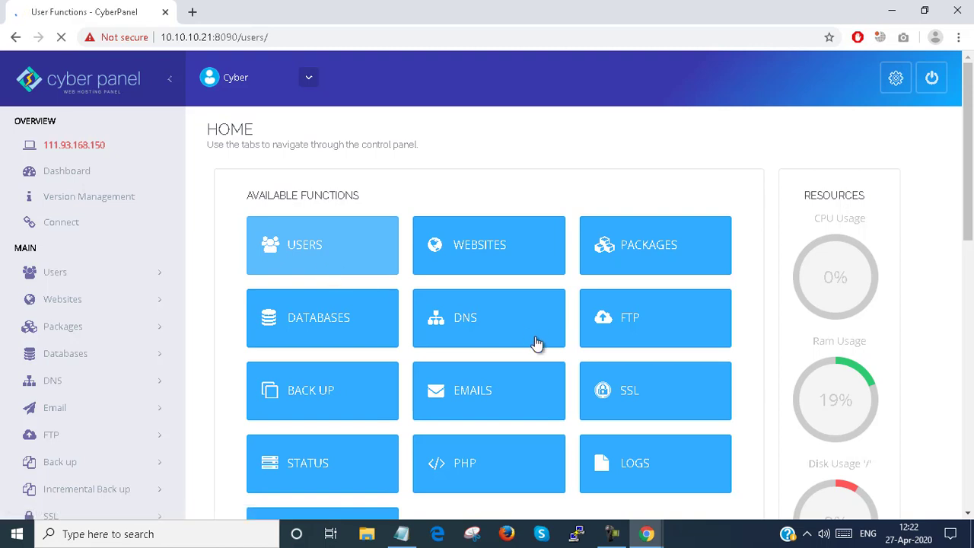
pyautogui.click(648, 533)
# Step: Log in to the incognito CyberPanel as client1 with the account's password
pyautogui.click(713, 492)
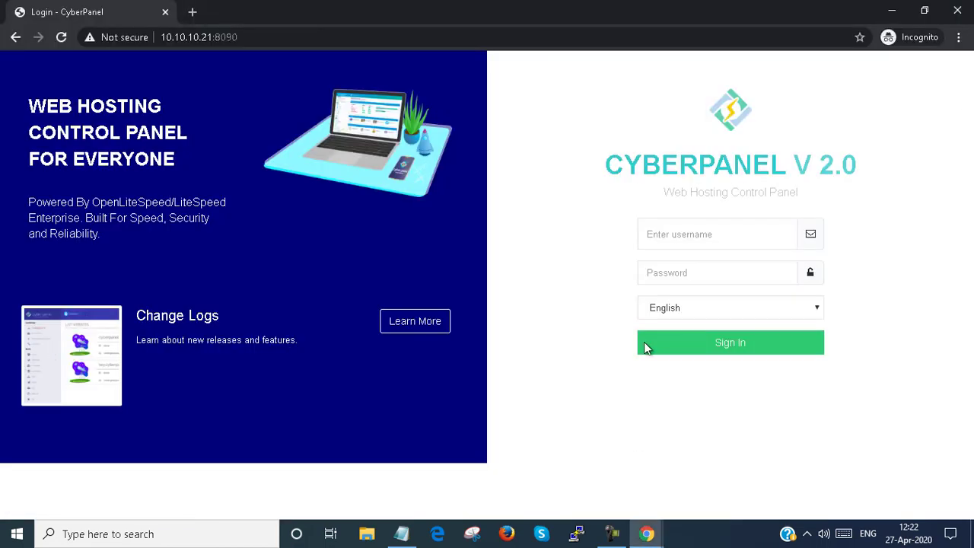
pyautogui.click(701, 236)
pyautogui.write('client1')
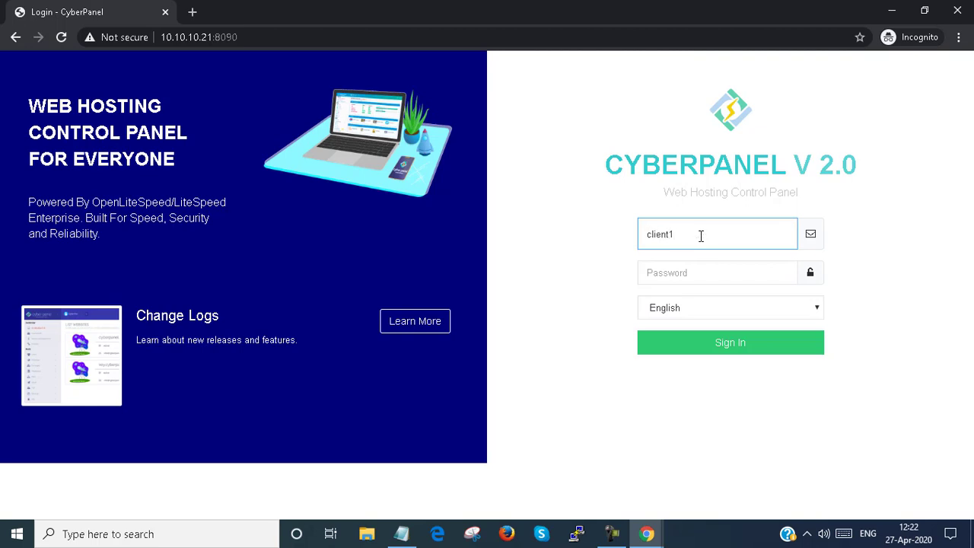
pyautogui.press('Tab')
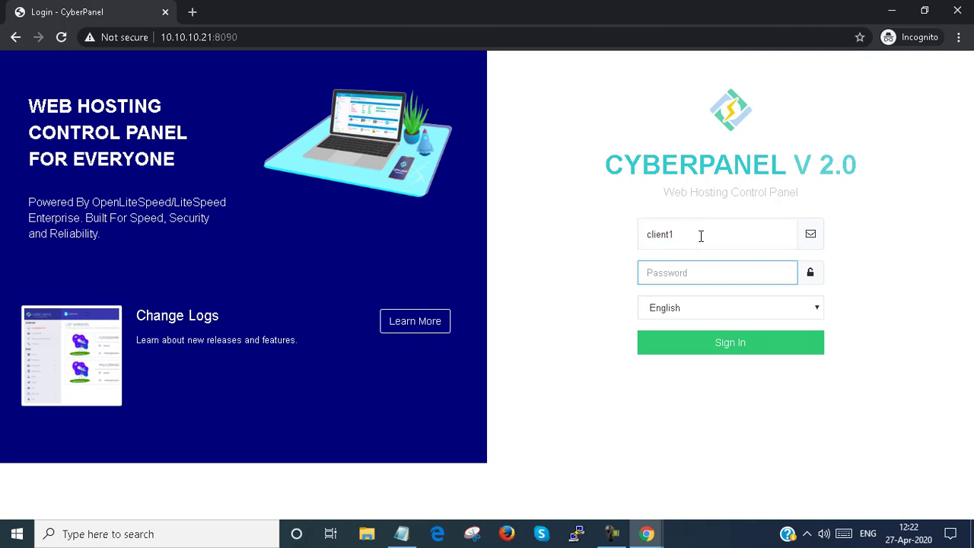
pyautogui.write('••••••••')
pyautogui.press('Return')
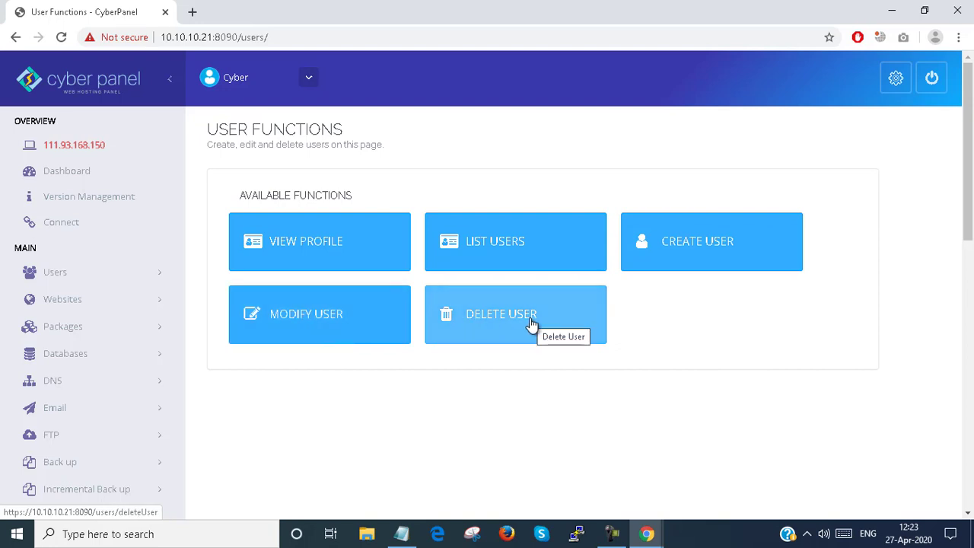
# Step: Scroll through client1's limited home dashboard in the incognito window
pyautogui.click(693, 497)
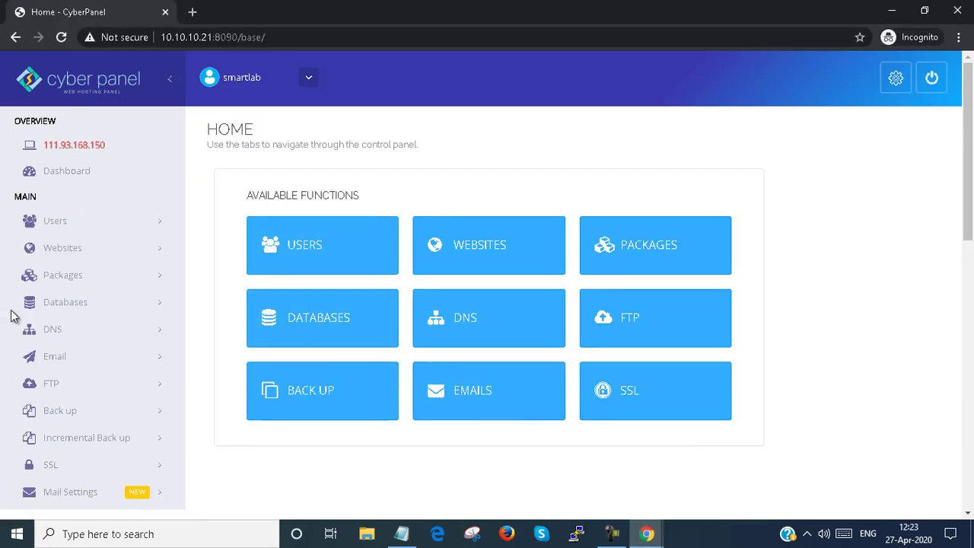
pyautogui.scroll(-3, 113, 112)
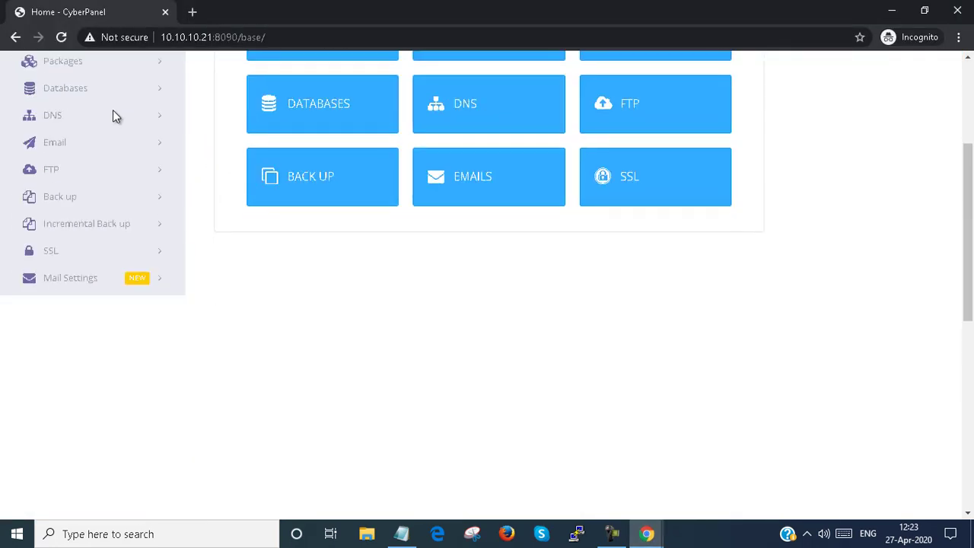
pyautogui.scroll(2, 113, 116)
pyautogui.scroll(1, 112, 111)
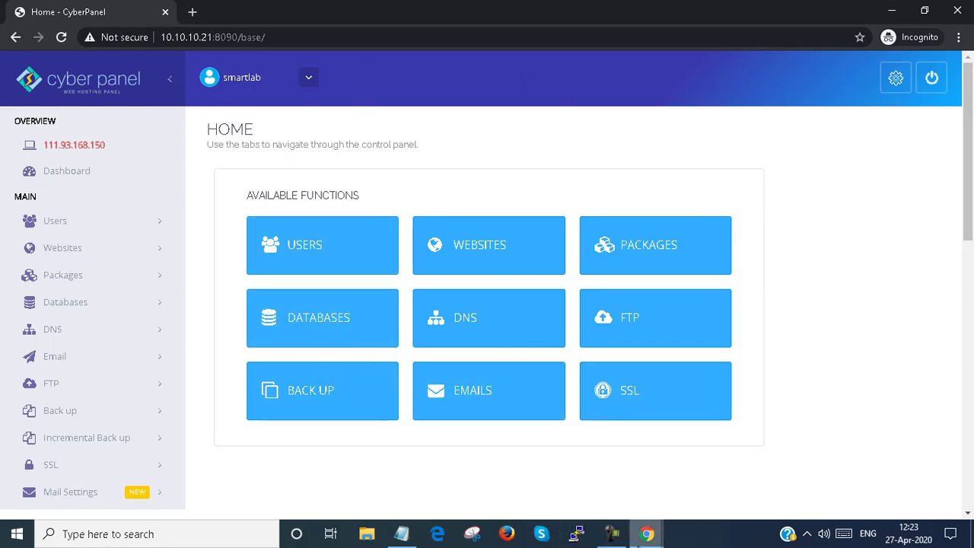
# Step: Switch to the admin's window and review its fuller home dashboard
pyautogui.moveTo(646, 534)
pyautogui.click(520, 460)
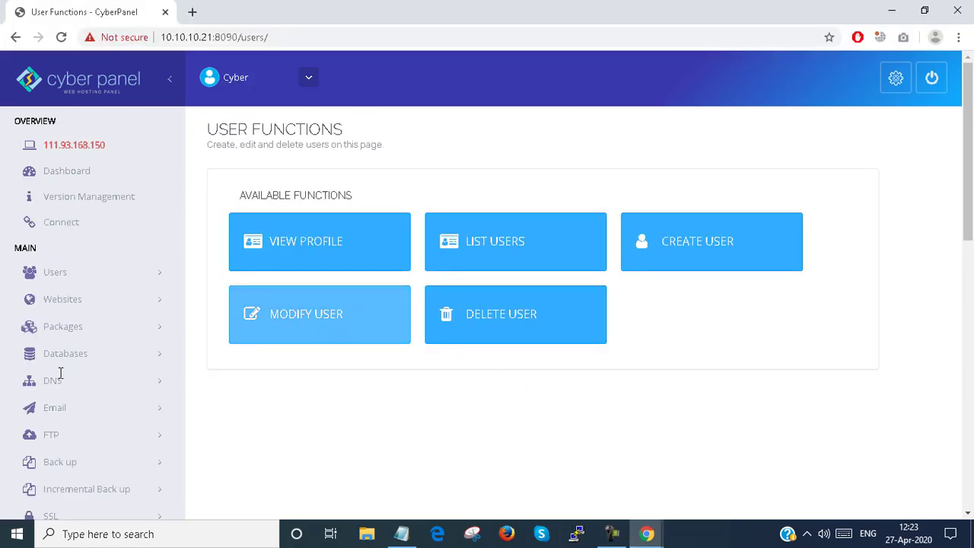
pyautogui.click(68, 170)
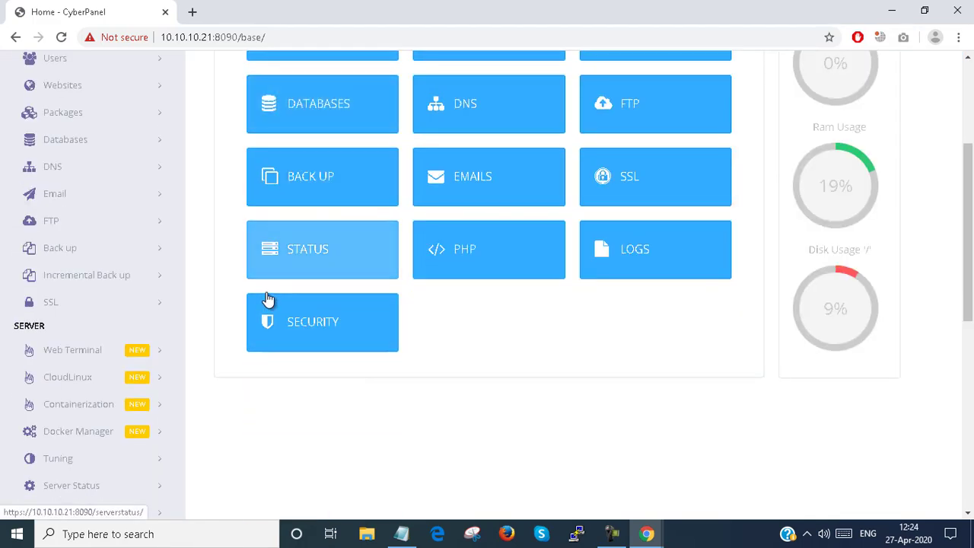
pyautogui.scroll(-4, 50, 165)
pyautogui.scroll(5, 54, 240)
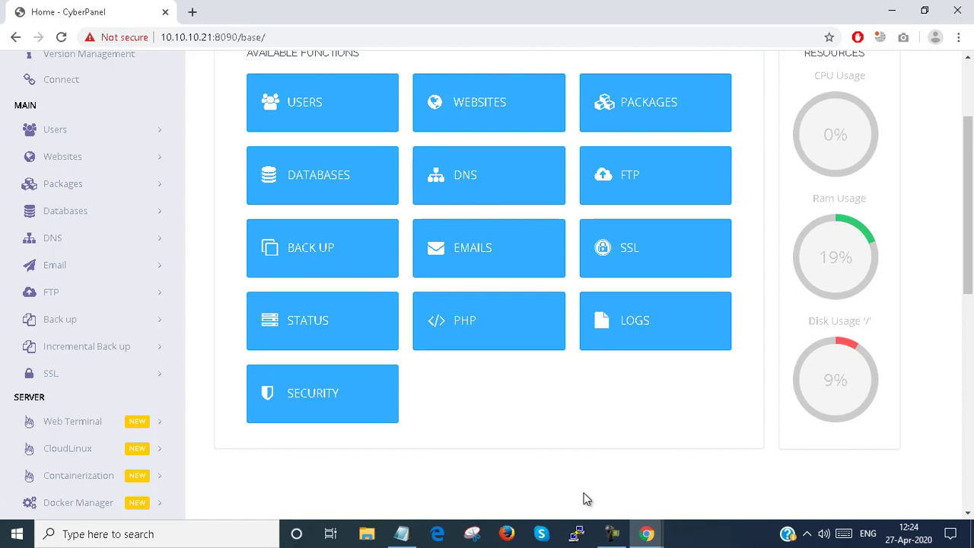
# Step: Return to client1's incognito window and look over its dashboard again
pyautogui.moveTo(646, 533)
pyautogui.click(676, 506)
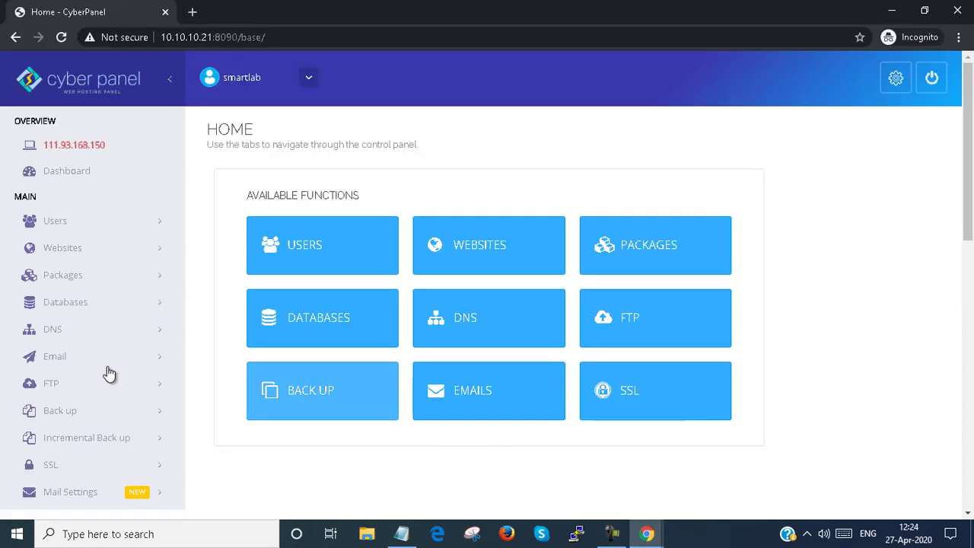
pyautogui.scroll(-3, 474, 312)
pyautogui.scroll(3, 474, 312)
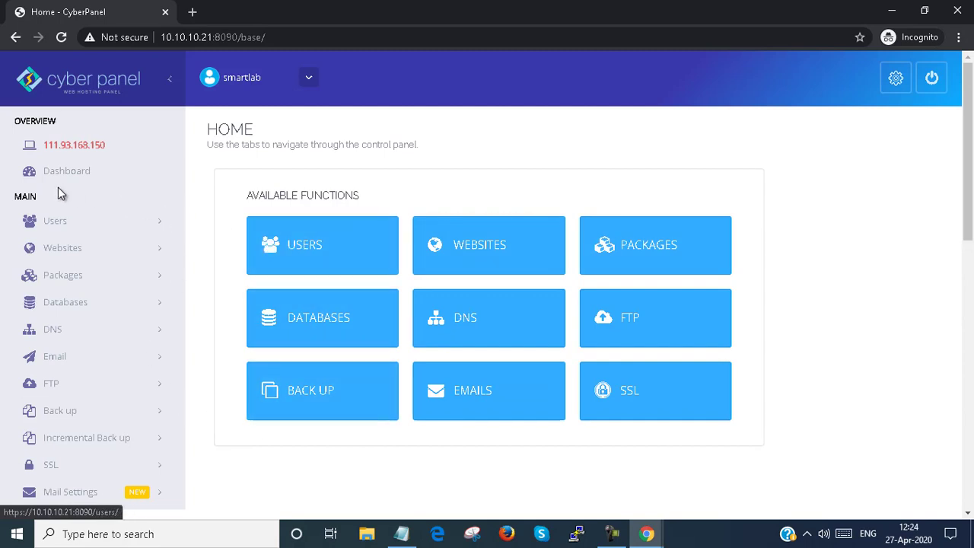
# Step: Open client1's View Profile page and highlight its Websites Limit of 2
pyautogui.click(86, 232)
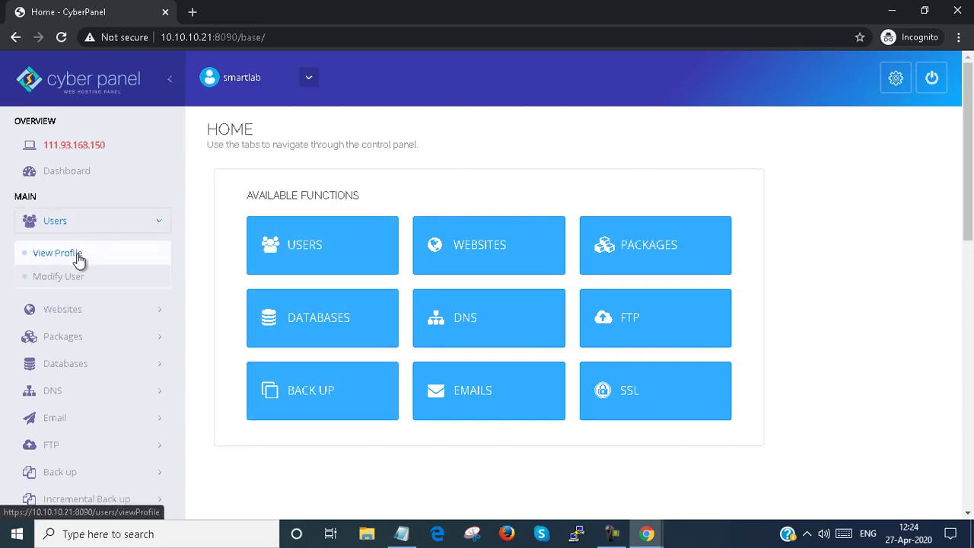
pyautogui.click(76, 256)
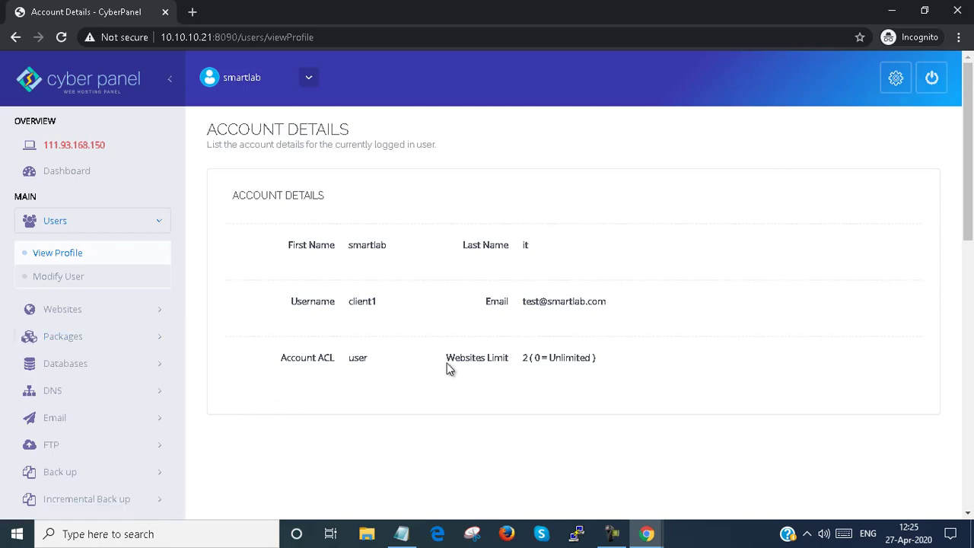
pyautogui.moveTo(449, 369); pyautogui.dragTo(593, 360)
pyautogui.tripleClick(597, 363)
pyautogui.click(600, 366)
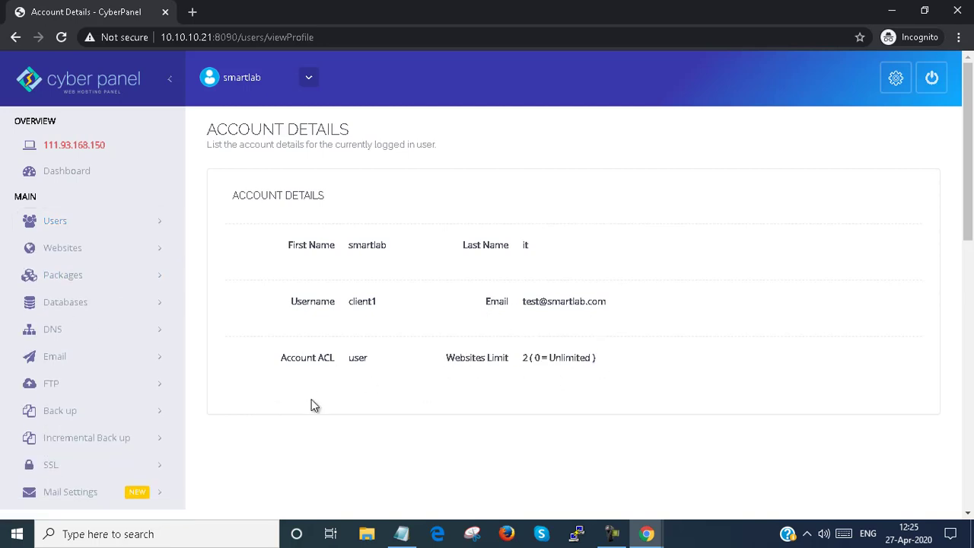